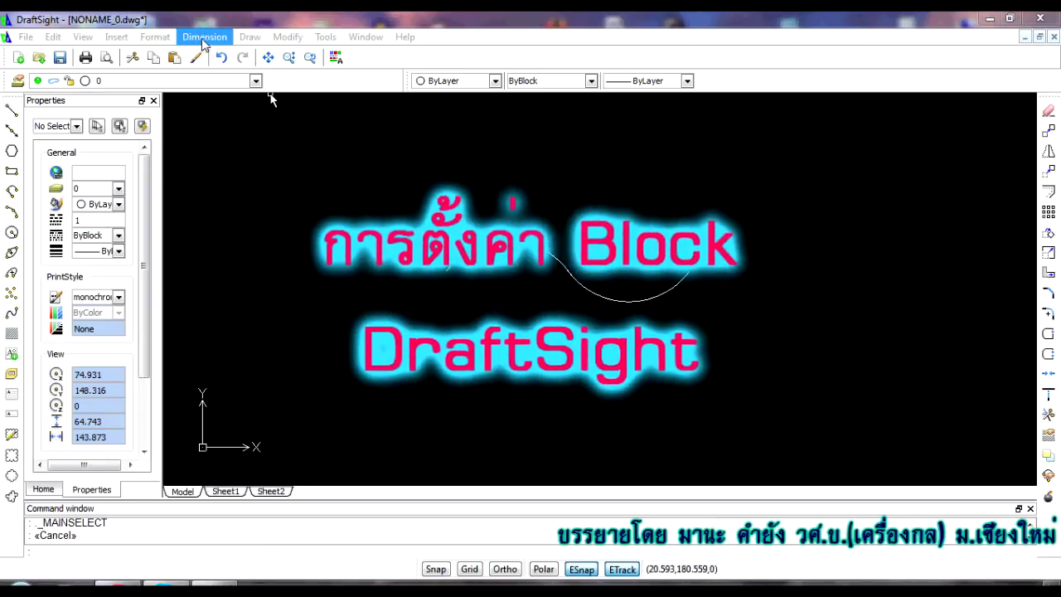
Step: Browse the drawing commands menu for block options, then dismiss it without choosing one
{"action": "left_click", "coordinate": [249, 37]}
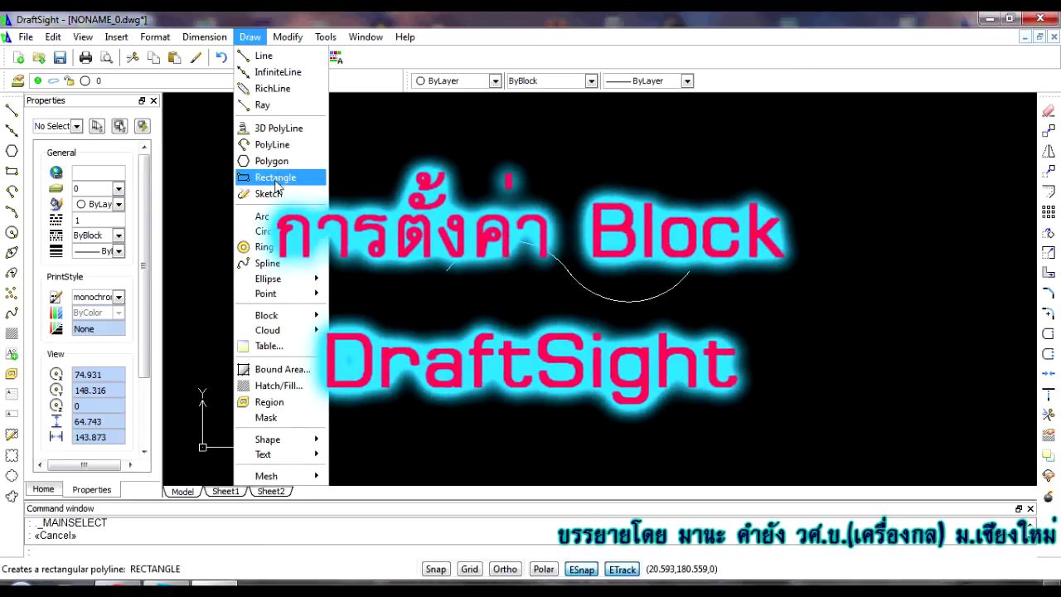
{"action": "mouse_move", "coordinate": [267, 315]}
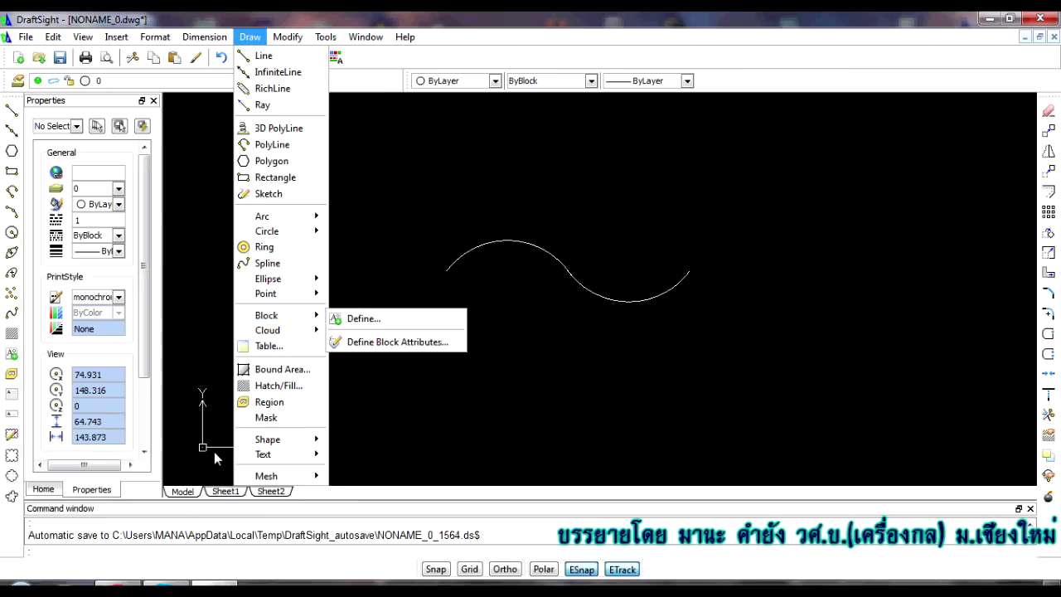
{"action": "key", "text": "Escape"}
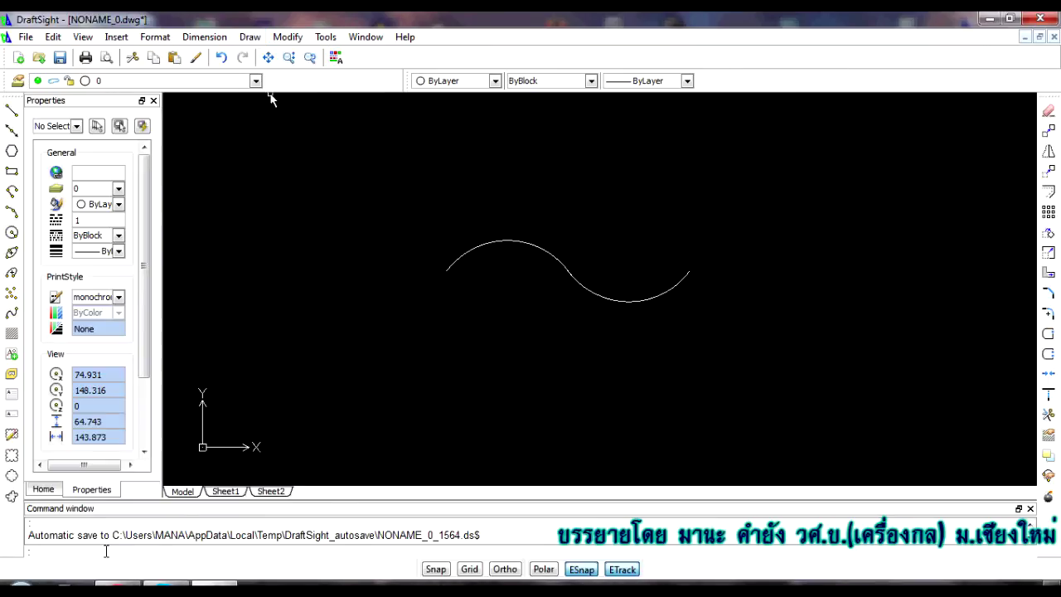
{"action": "left_click", "coordinate": [110, 548]}
{"action": "type", "text": "b"}
Step: Start the block definition and move its dialog to the left side of the screen
{"action": "key", "text": "Return"}
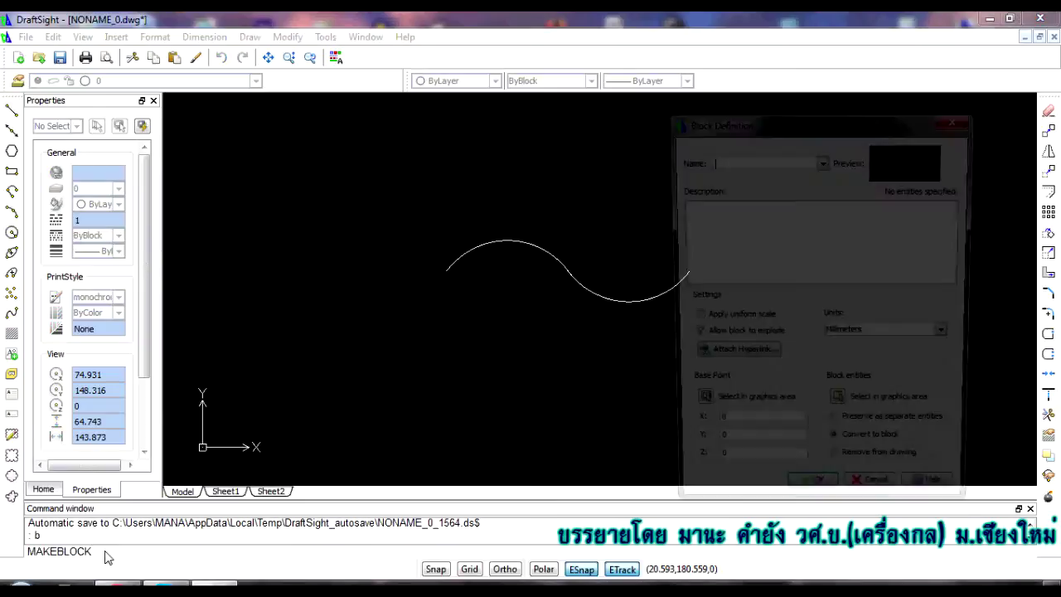
{"action": "mouse_move", "coordinate": [854, 116]}
{"action": "left_mouse_down"}
{"action": "mouse_move", "coordinate": [868, 129]}
{"action": "mouse_move", "coordinate": [282, 83]}
{"action": "mouse_move", "coordinate": [289, 105]}
{"action": "left_mouse_up"}
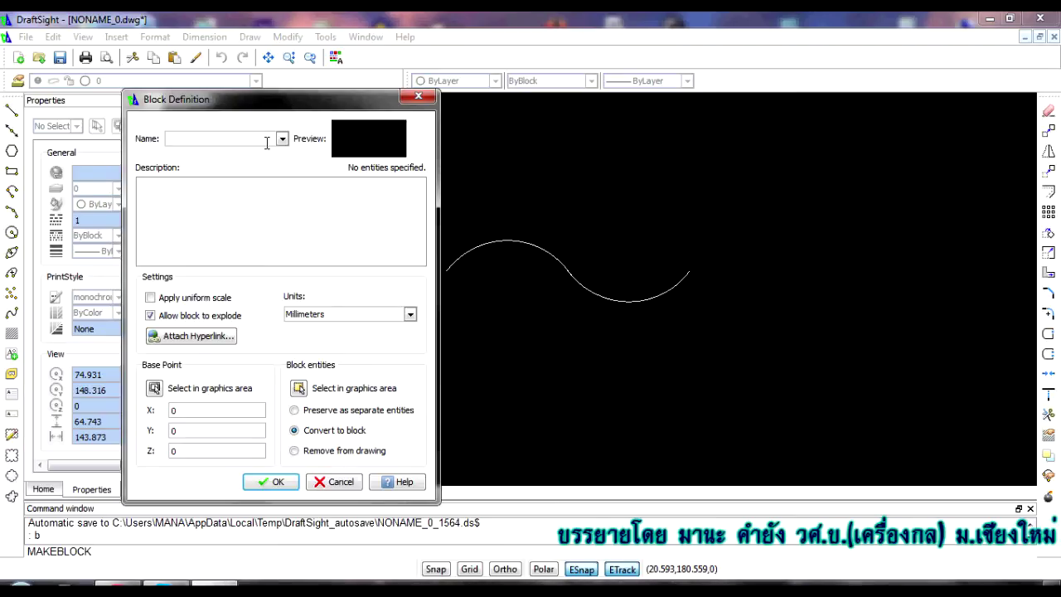
Step: Name the block 'wave' and give it the description 'cos wave'
{"action": "type", "text": "wave"}
{"action": "left_click", "coordinate": [282, 212]}
{"action": "key", "text": "BackSpace"}
{"action": "key", "text": "BackSpace"}
{"action": "key", "text": "BackSpace"}
{"action": "type", "text": "cos wave"}
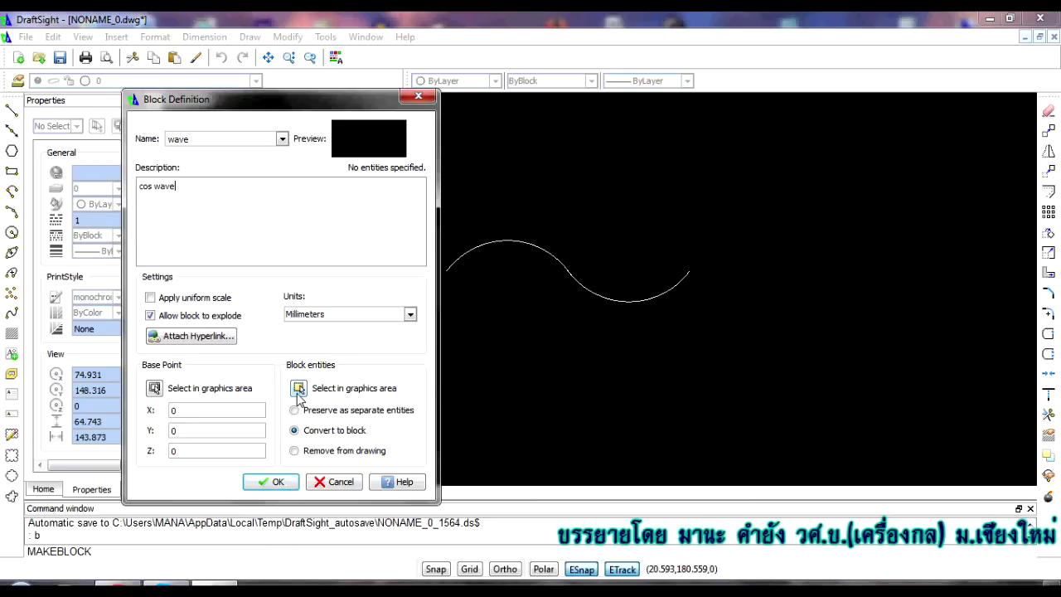
Step: Window-select the curve's two entities, set the base point at its left end, and create the block
{"action": "left_click", "coordinate": [298, 390]}
{"action": "left_click", "coordinate": [437, 186]}
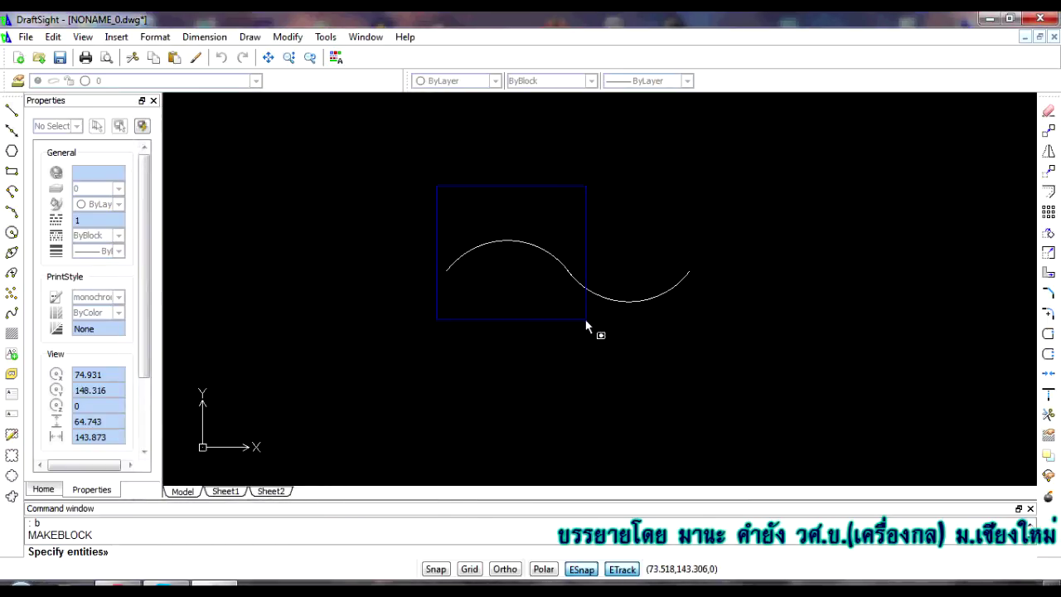
{"action": "left_click", "coordinate": [703, 308]}
{"action": "key", "text": "Return"}
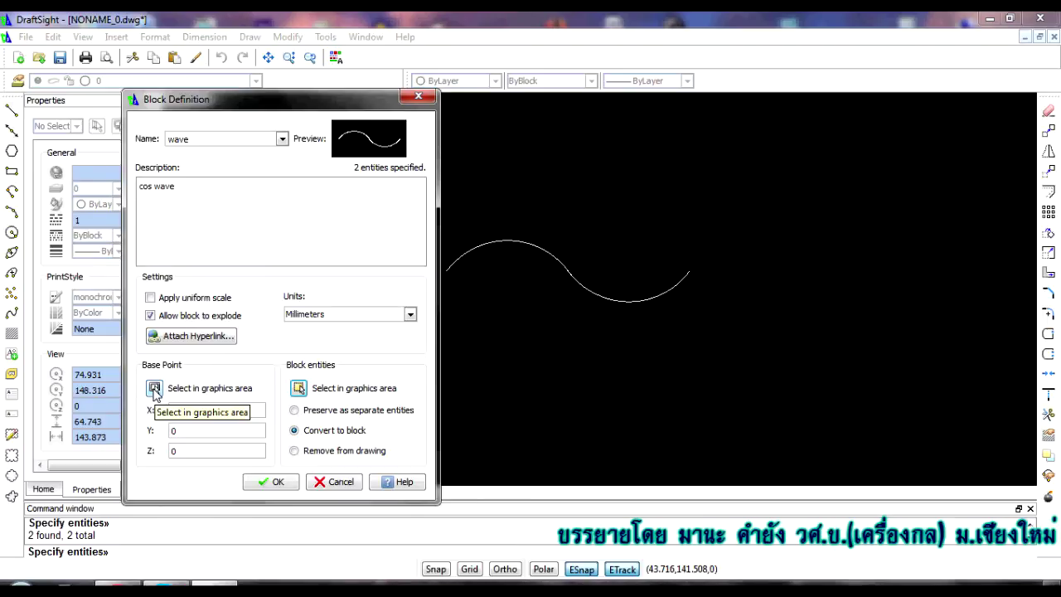
{"action": "left_click", "coordinate": [154, 388]}
{"action": "left_click", "coordinate": [446, 271]}
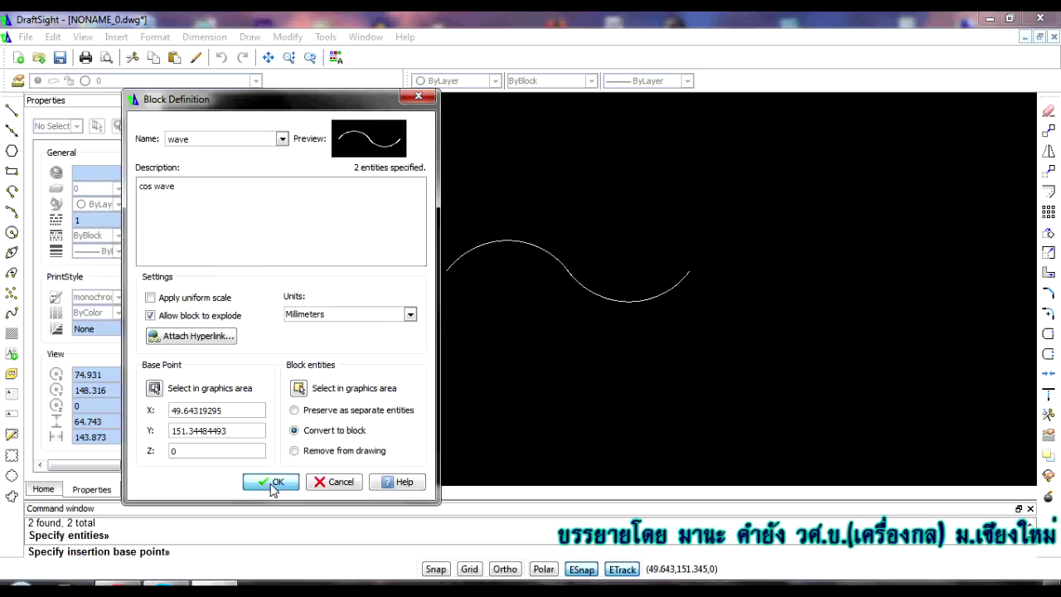
{"action": "left_click", "coordinate": [272, 484]}
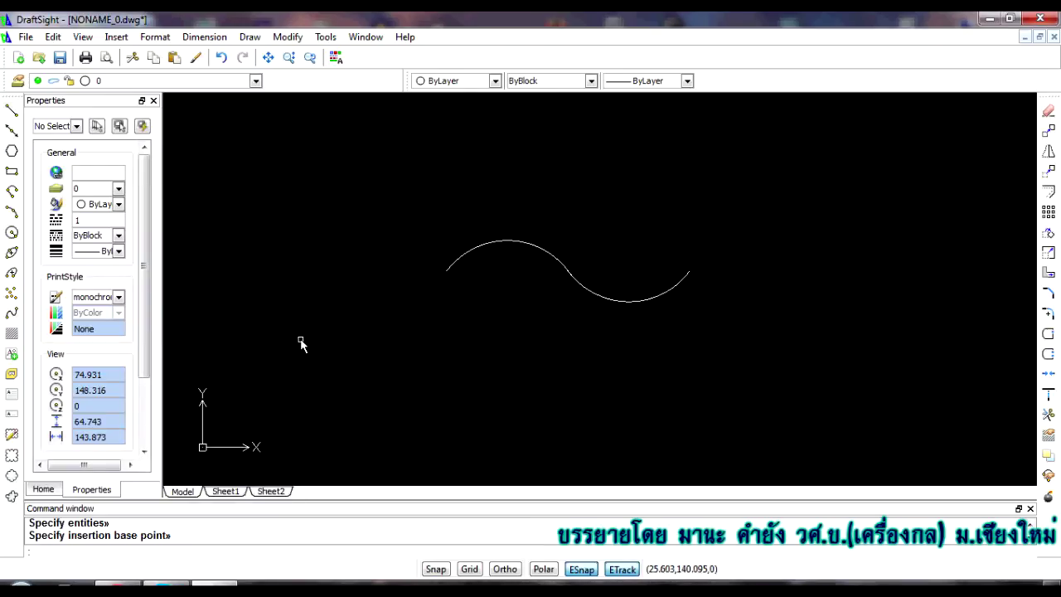
{"action": "key", "text": "Return"}
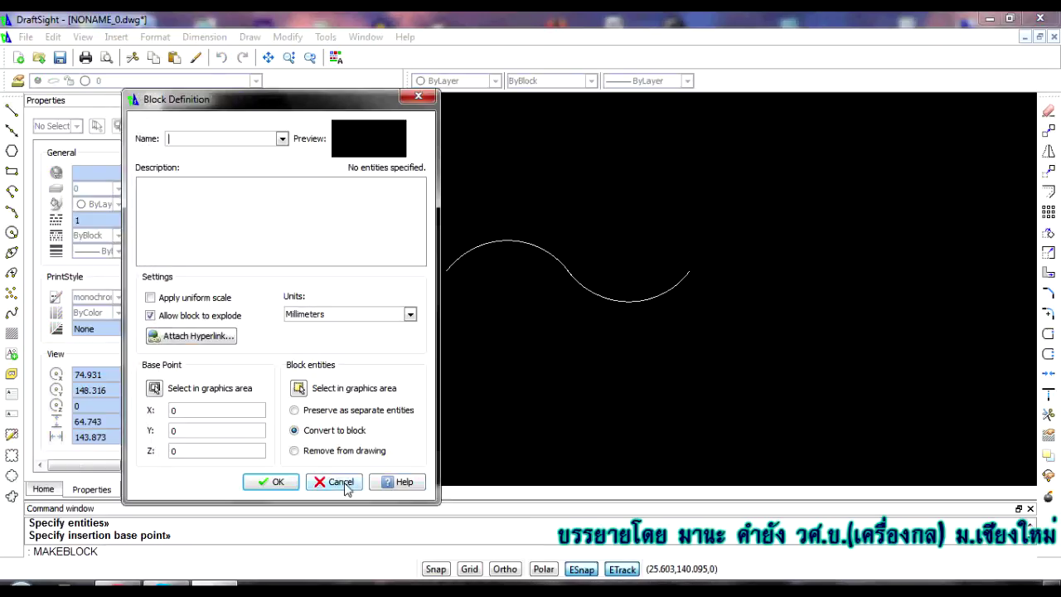
{"action": "left_click", "coordinate": [282, 139]}
{"action": "left_click", "coordinate": [282, 139]}
{"action": "left_click", "coordinate": [282, 139]}
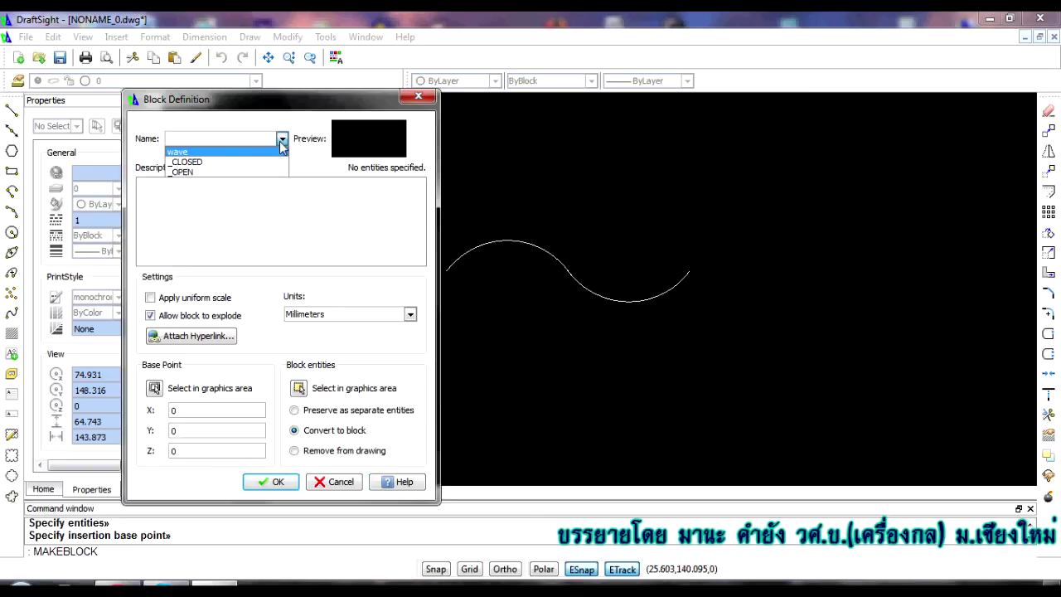
{"action": "left_click", "coordinate": [282, 140]}
{"action": "left_click", "coordinate": [418, 96]}
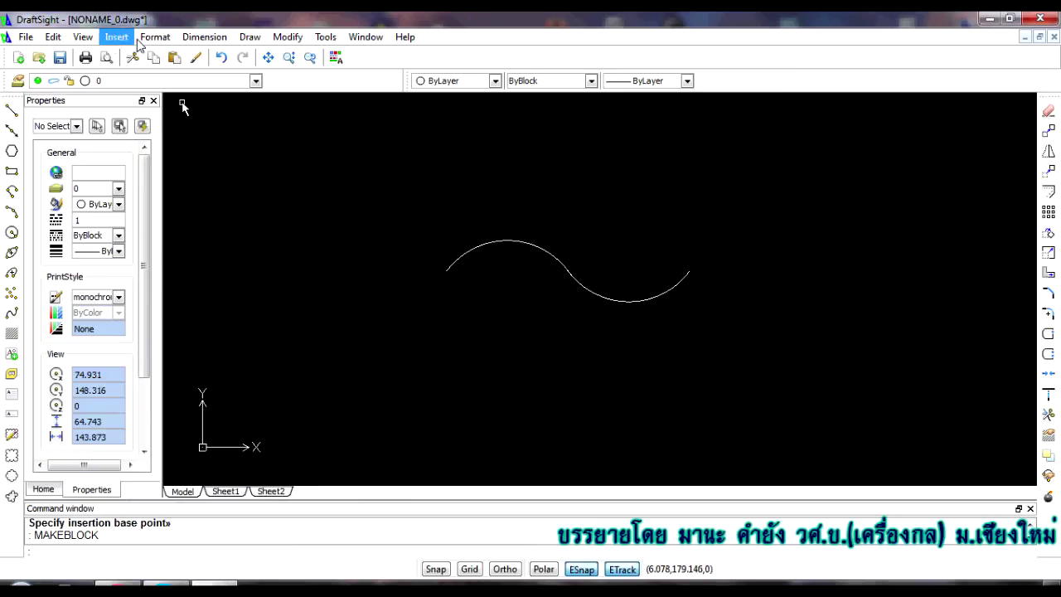
{"action": "left_click", "coordinate": [249, 37]}
{"action": "mouse_move", "coordinate": [267, 316]}
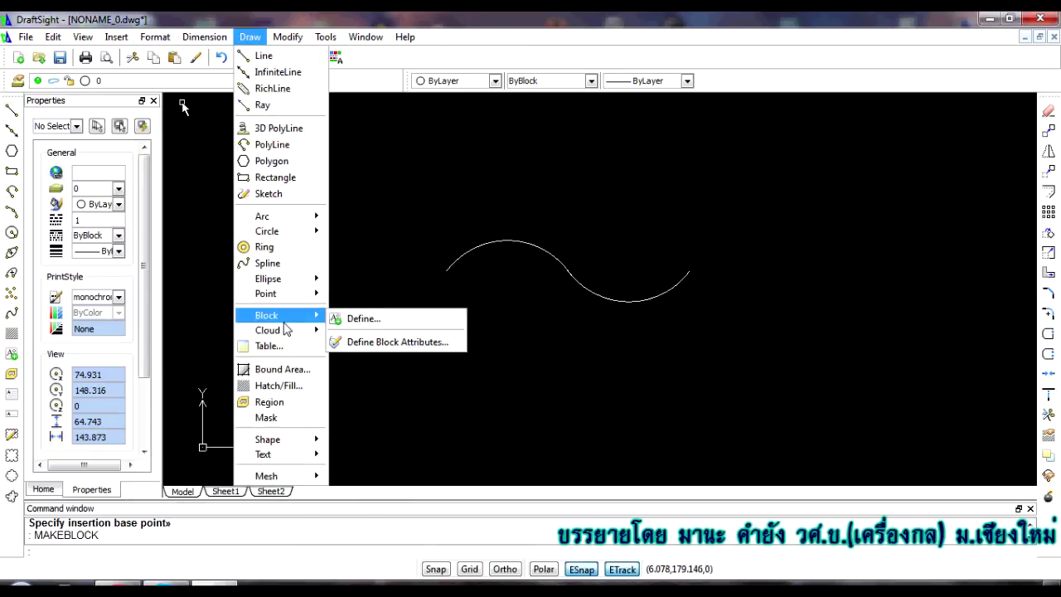
{"action": "left_click", "coordinate": [355, 320]}
{"action": "left_click", "coordinate": [282, 138]}
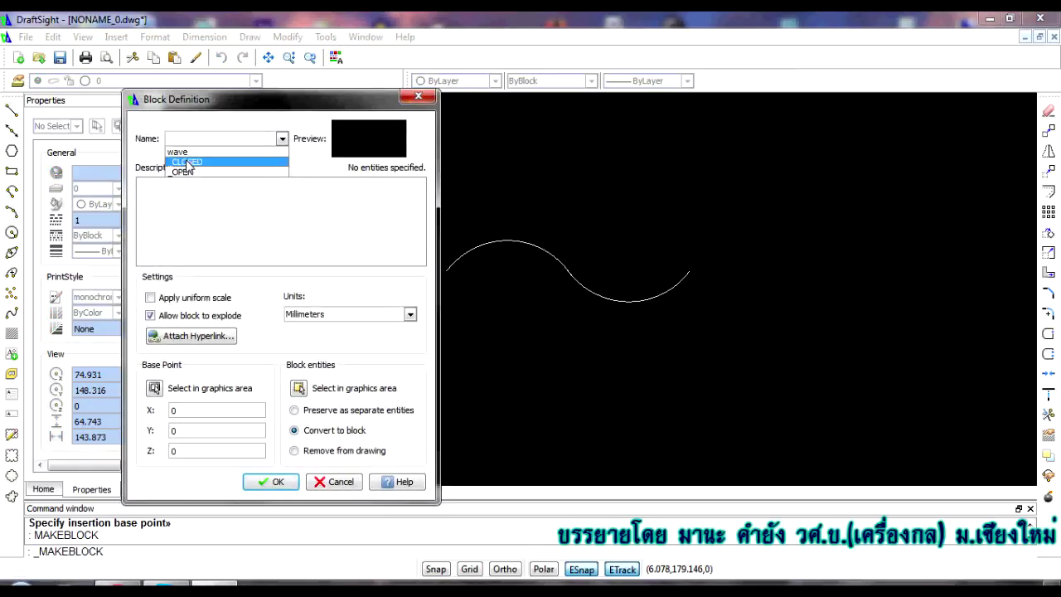
{"action": "left_click", "coordinate": [178, 152]}
{"action": "left_click", "coordinate": [418, 97]}
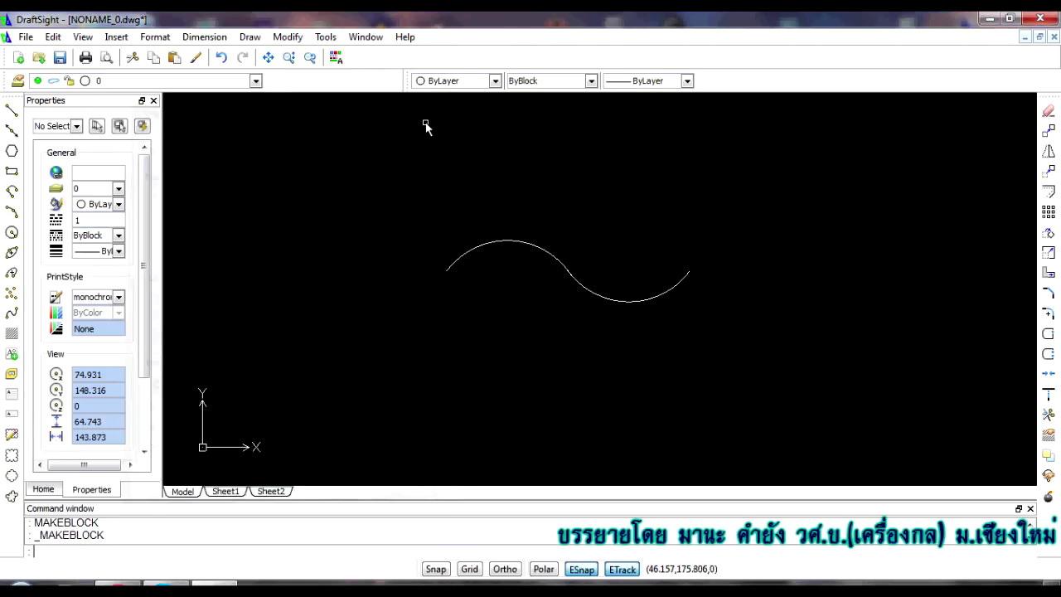
{"action": "key", "text": "ctrl+a"}
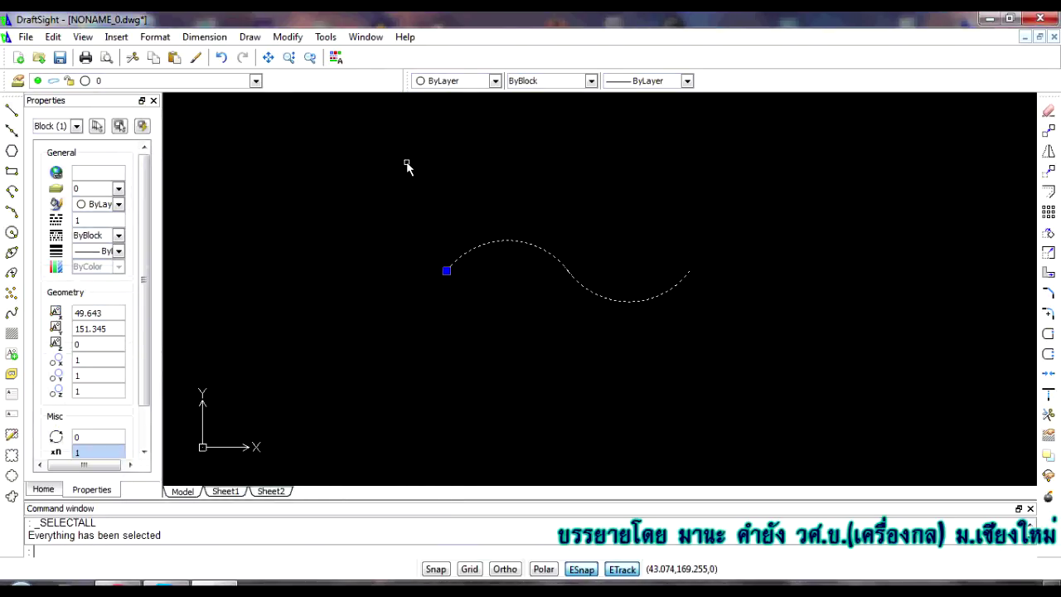
Step: Erase the wave block instance from model space, leaving the canvas empty
{"action": "key", "text": "Delete"}
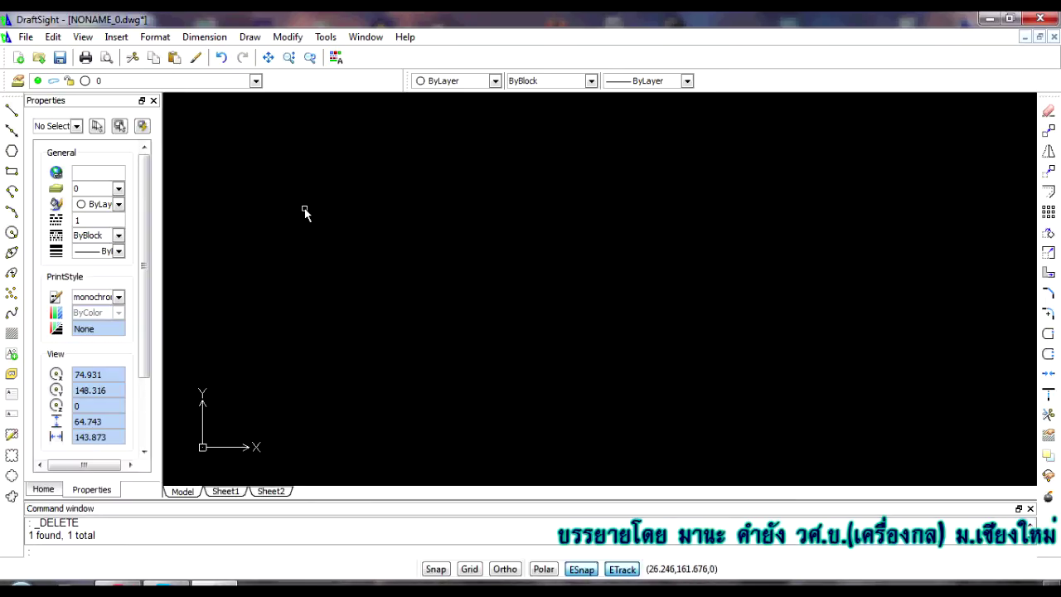
{"action": "left_click", "coordinate": [116, 37]}
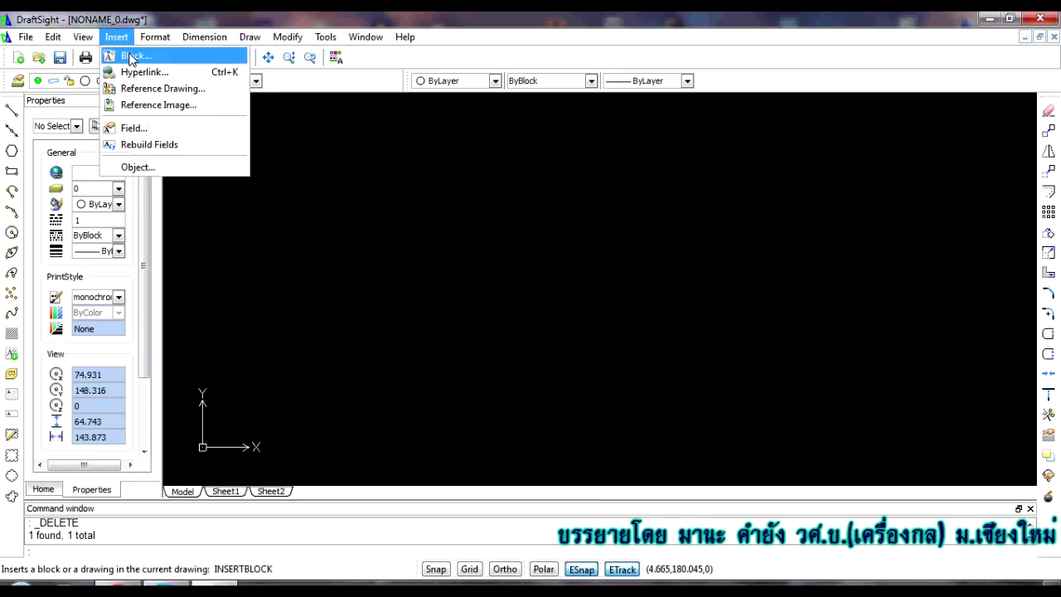
Step: In Insert Block, preview the _CLOSED and _OPEN blocks, then select wave
{"action": "left_click", "coordinate": [130, 57]}
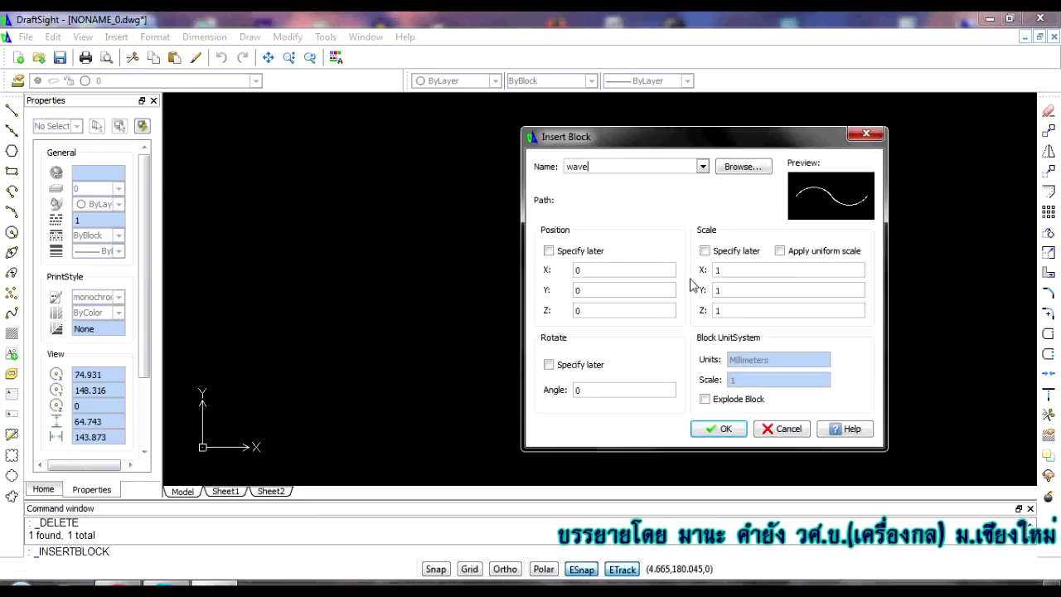
{"action": "left_click", "coordinate": [702, 166]}
{"action": "left_click", "coordinate": [598, 190]}
{"action": "left_click", "coordinate": [704, 167]}
{"action": "left_click", "coordinate": [601, 206]}
{"action": "left_click", "coordinate": [698, 166]}
{"action": "left_click", "coordinate": [583, 184]}
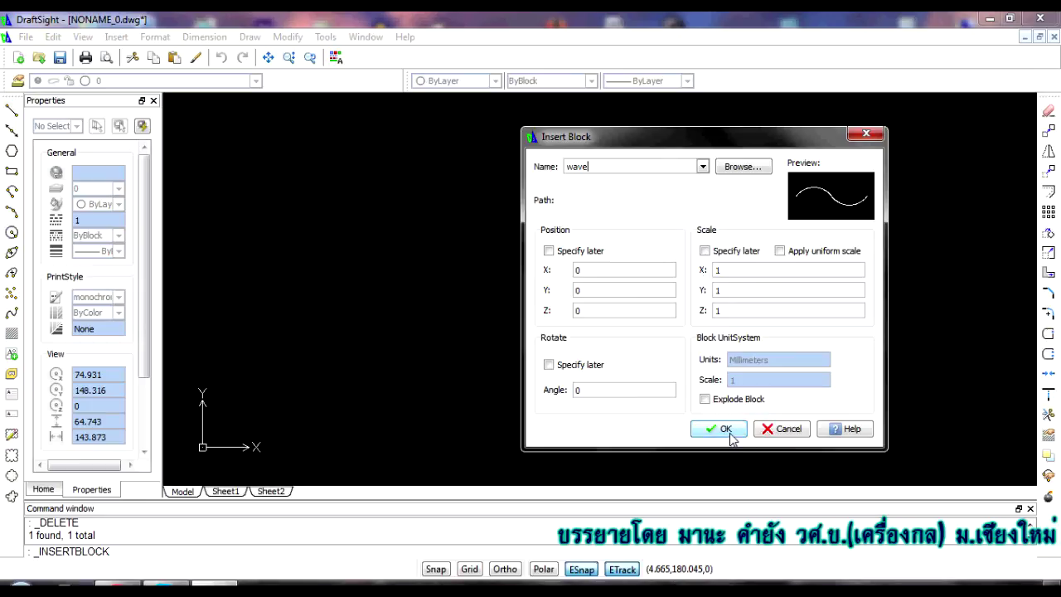
Step: Set position to Specify later and place the wave block above-left of the canvas centre
{"action": "left_click", "coordinate": [549, 250]}
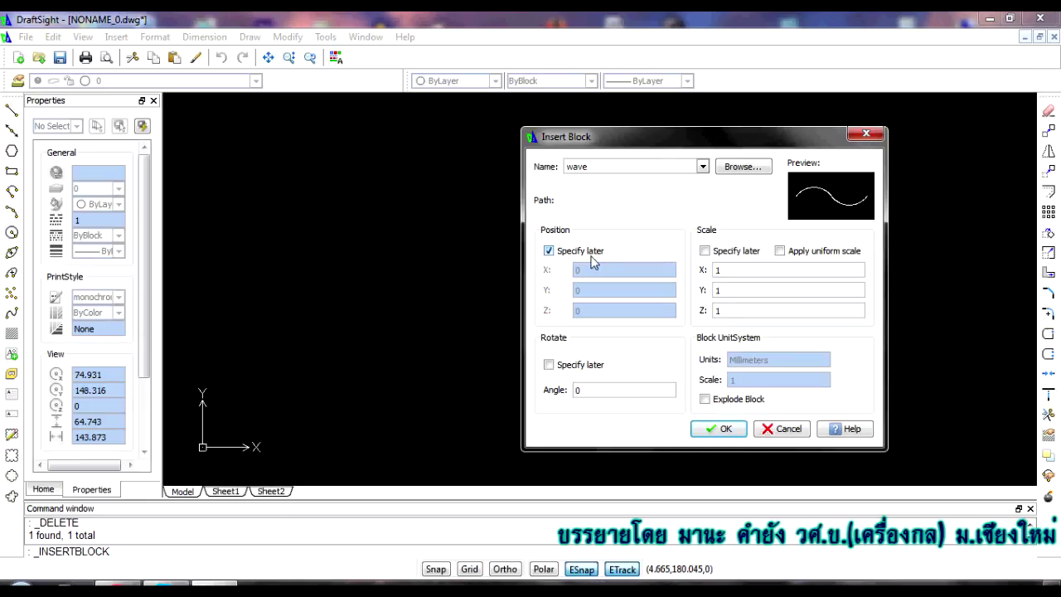
{"action": "left_click", "coordinate": [718, 428]}
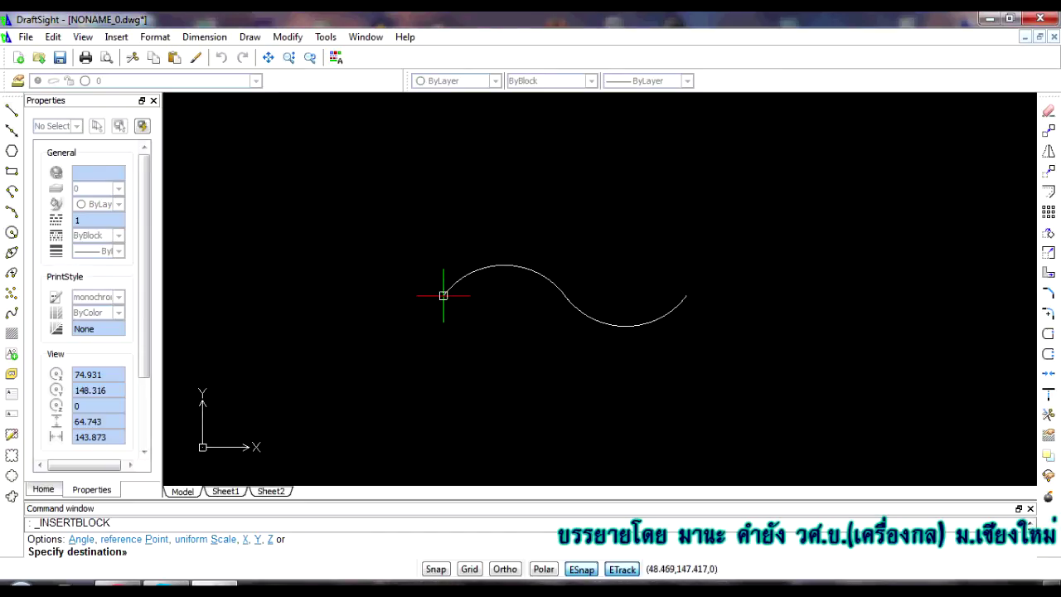
{"action": "left_click", "coordinate": [365, 207]}
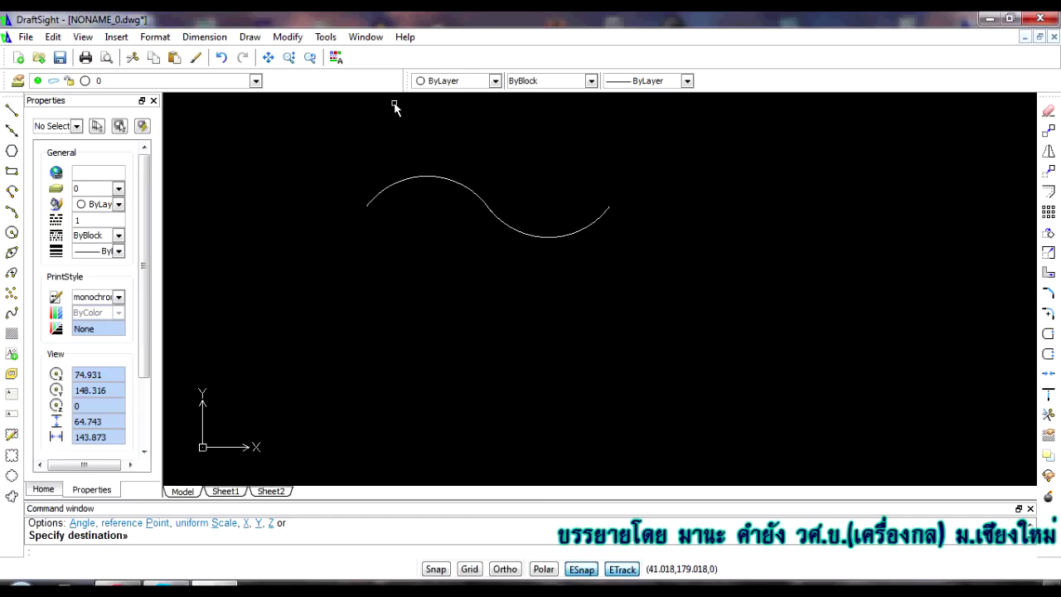
Step: Repeat INSERTBLOCK to insert a second wave copy at the origin X 0, Y 0, Z 0
{"action": "right_click", "coordinate": [398, 133]}
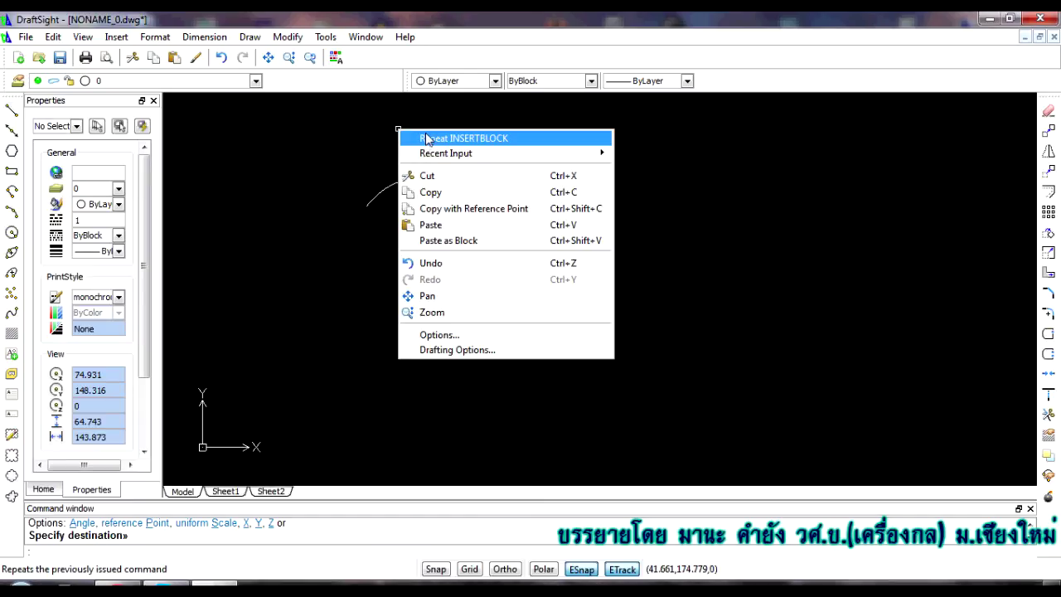
{"action": "left_click", "coordinate": [432, 139]}
{"action": "left_click", "coordinate": [548, 250]}
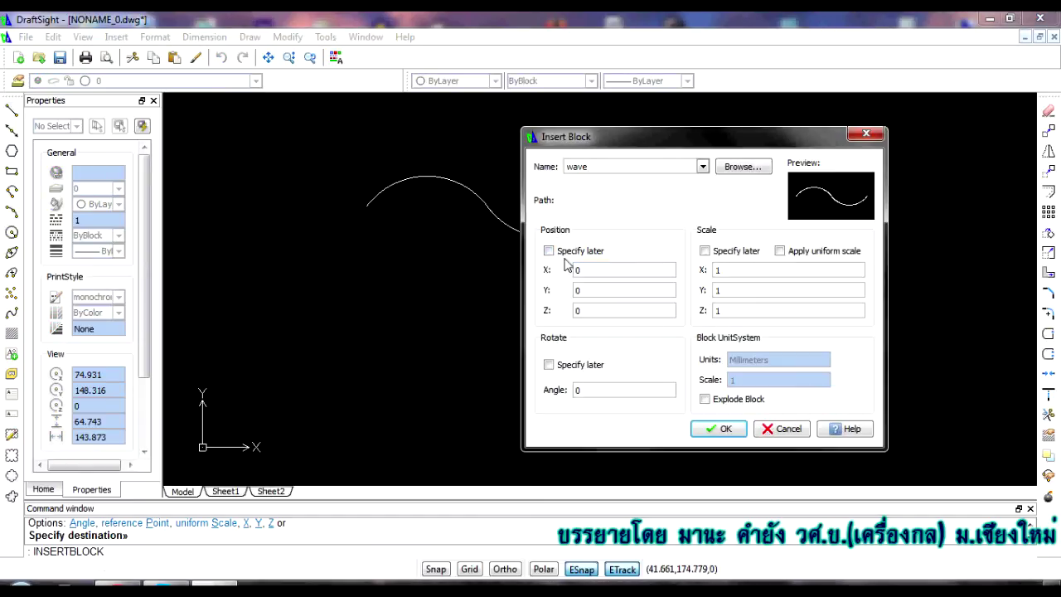
{"action": "left_click", "coordinate": [718, 429]}
{"action": "scroll", "coordinate": [547, 377], "scroll_direction": "down", "scroll_amount": 5}
{"action": "scroll", "coordinate": [533, 373], "scroll_direction": "down", "scroll_amount": 8}
{"action": "scroll", "coordinate": [533, 373], "scroll_direction": "down", "scroll_amount": 2}
{"action": "scroll", "coordinate": [533, 373], "scroll_direction": "up", "scroll_amount": 4}
{"action": "scroll", "coordinate": [533, 373], "scroll_direction": "up", "scroll_amount": 2}
{"action": "scroll", "coordinate": [533, 373], "scroll_direction": "up", "scroll_amount": 2}
Step: Zoom all with Z, A and pan so both wave copies are visible
{"action": "key", "text": "ctrl+a"}
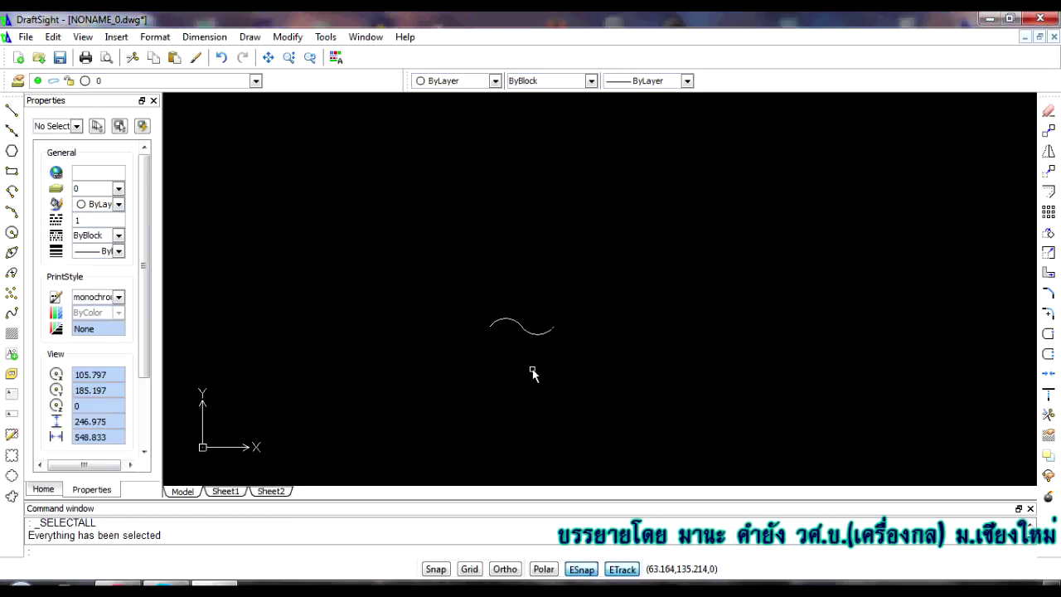
{"action": "key", "text": "Escape"}
{"action": "type", "text": "z"}
{"action": "key", "text": "Return"}
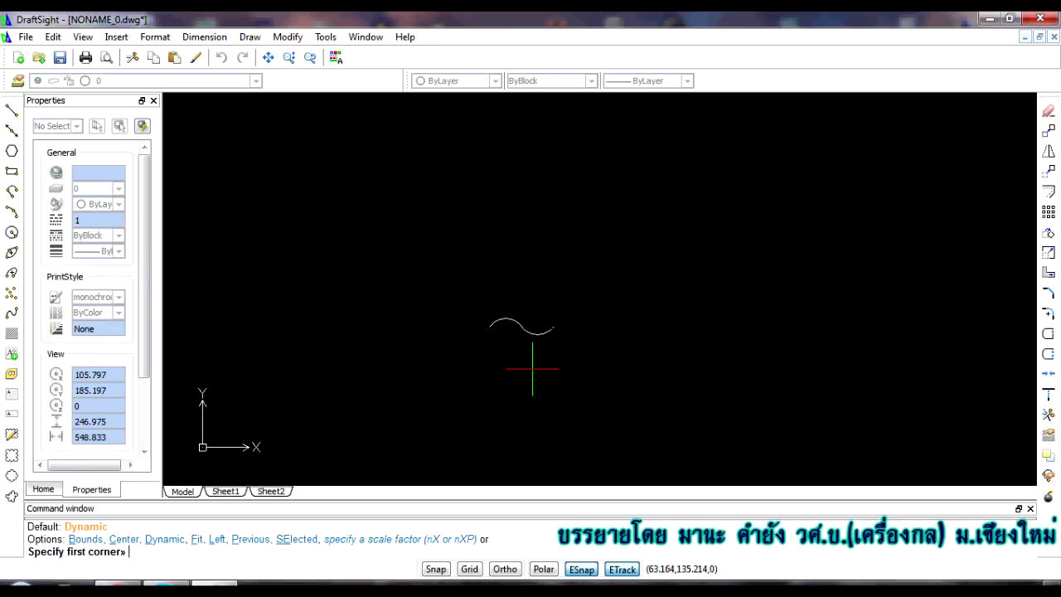
{"action": "type", "text": "a"}
{"action": "key", "text": "Return"}
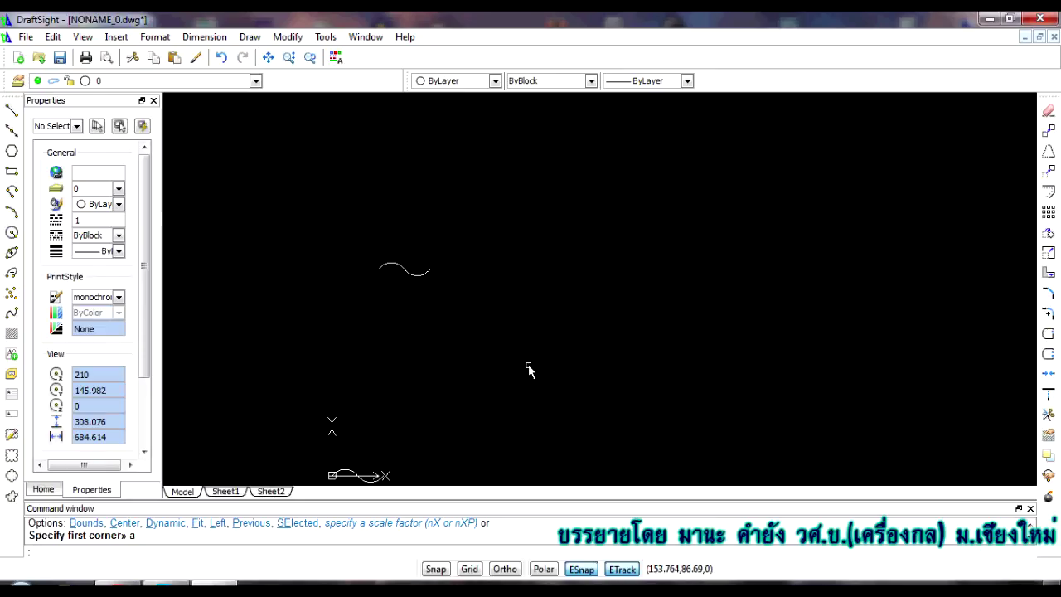
{"action": "scroll", "coordinate": [531, 367], "scroll_direction": "down", "scroll_amount": 1}
{"action": "middle_click_drag", "start_coordinate": [422, 478], "coordinate": [450, 360]}
{"action": "scroll", "coordinate": [450, 360], "scroll_direction": "up", "scroll_amount": 1}
{"action": "scroll", "coordinate": [417, 329], "scroll_direction": "up", "scroll_amount": 5}
{"action": "scroll", "coordinate": [550, 230], "scroll_direction": "up", "scroll_amount": 1}
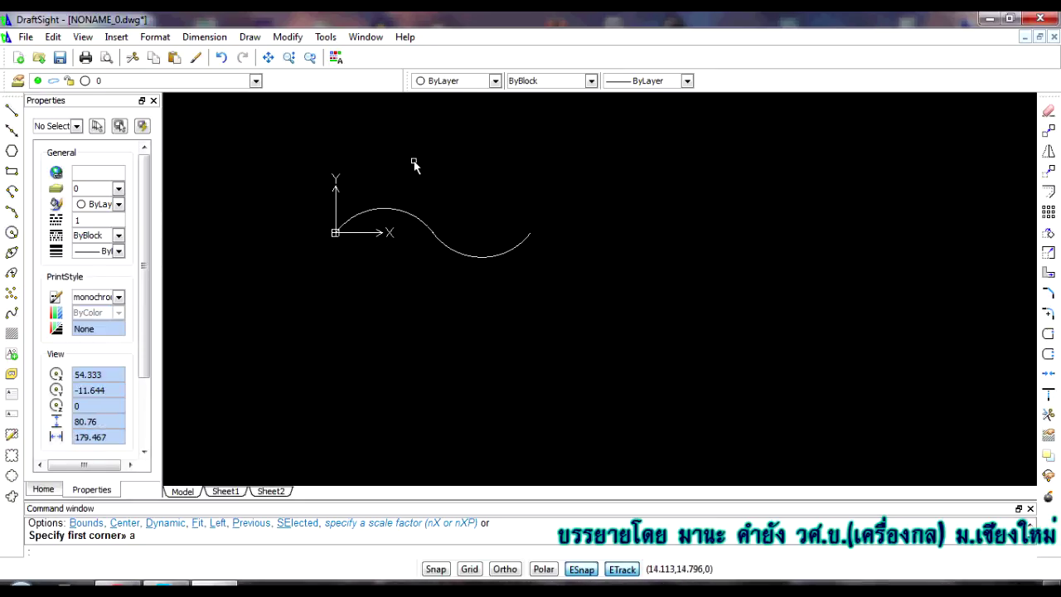
{"action": "scroll", "coordinate": [389, 131], "scroll_direction": "down", "scroll_amount": 4}
{"action": "middle_click_drag", "start_coordinate": [525, 189], "coordinate": [561, 356]}
{"action": "scroll", "coordinate": [530, 307], "scroll_direction": "down", "scroll_amount": 3}
{"action": "scroll", "coordinate": [538, 299], "scroll_direction": "up", "scroll_amount": 1}
Step: Window-select the wave copy at the origin, delete it, and recentre on the remaining wave
{"action": "left_click", "coordinate": [336, 267]}
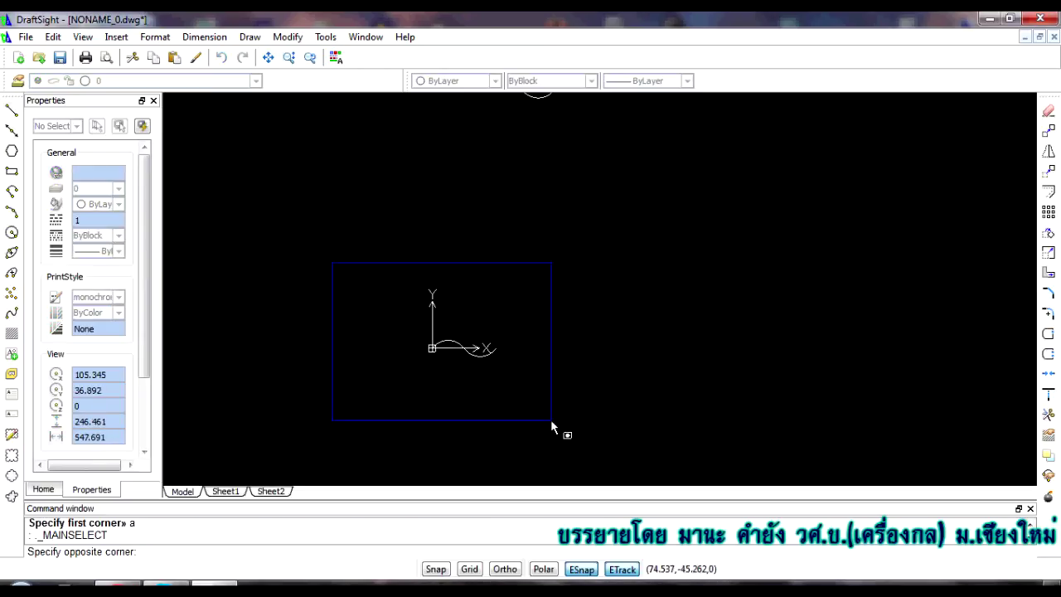
{"action": "left_click", "coordinate": [561, 417]}
{"action": "key", "text": "Delete"}
{"action": "scroll", "coordinate": [502, 300], "scroll_direction": "down", "scroll_amount": 1}
{"action": "scroll", "coordinate": [497, 268], "scroll_direction": "down", "scroll_amount": 5}
{"action": "mouse_move", "coordinate": [498, 268]}
{"action": "middle_mouse_down"}
{"action": "mouse_move", "coordinate": [516, 306]}
{"action": "mouse_move", "coordinate": [479, 358]}
{"action": "middle_mouse_up"}
{"action": "scroll", "coordinate": [480, 359], "scroll_direction": "up", "scroll_amount": 4}
{"action": "middle_click_drag", "start_coordinate": [495, 396], "coordinate": [568, 223]}
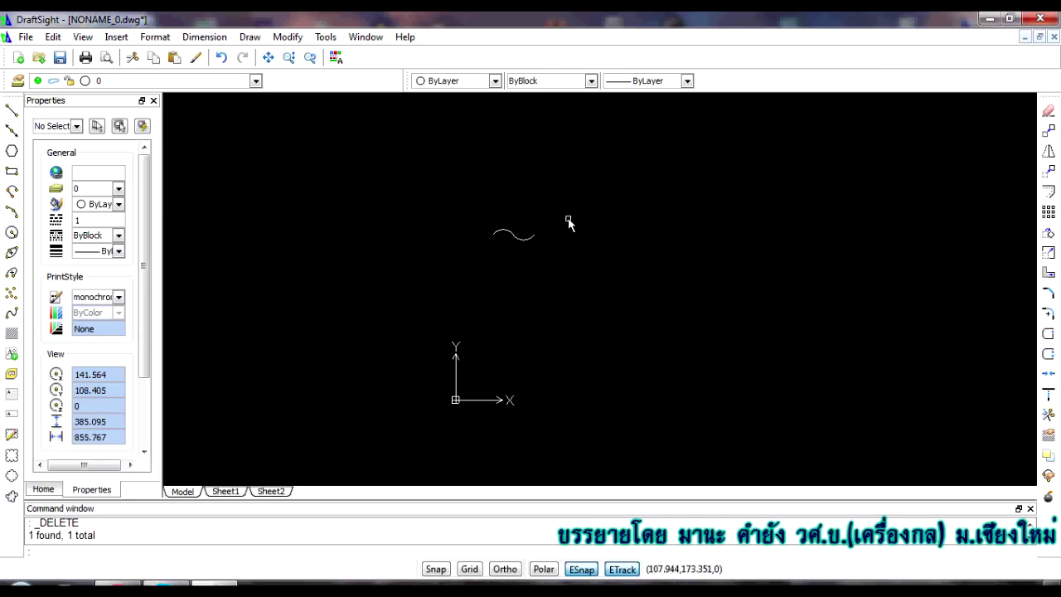